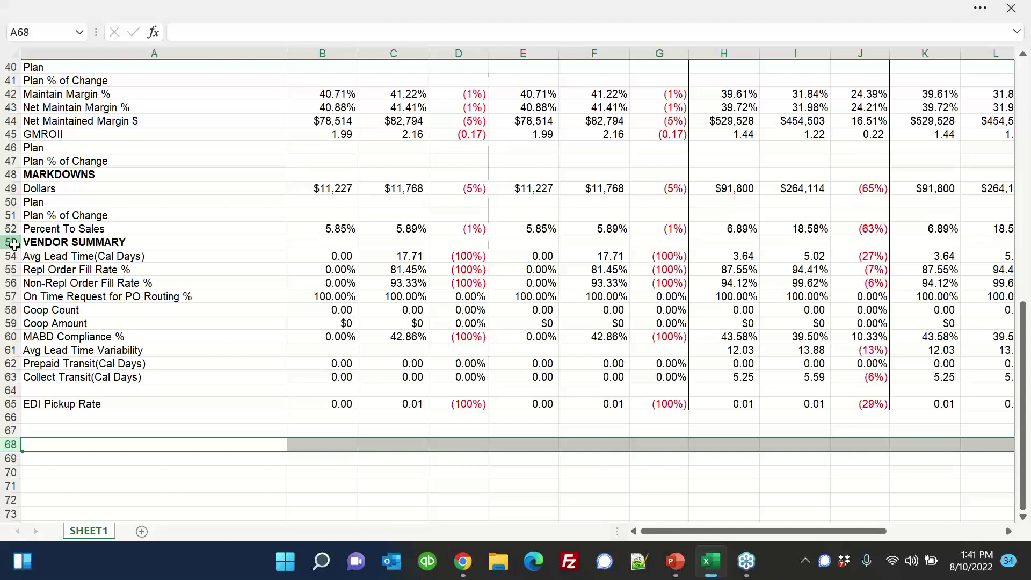
# - Highlight the Vendor Summary section, rows 53 through 68
pyautogui.moveTo(9, 245); pyautogui.dragTo(18, 449)
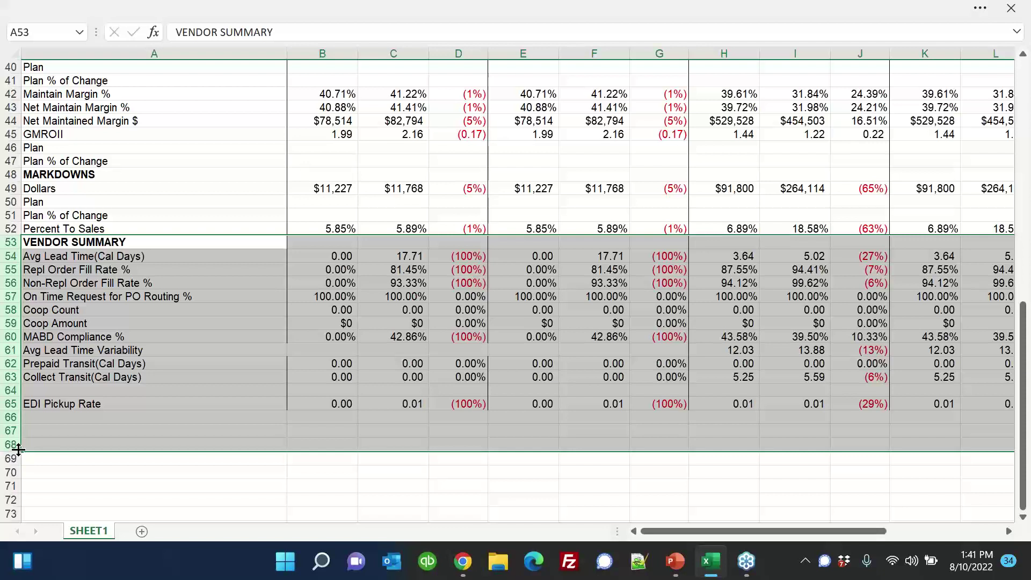
pyautogui.press('XF86AudioRaiseVolume')
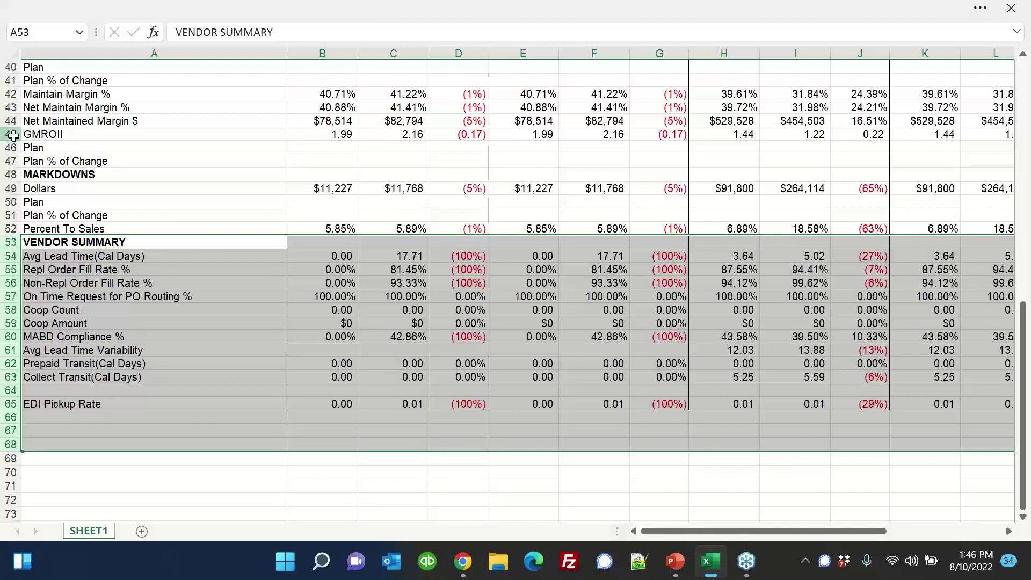
# - Highlight the GMROII row and select its value in cell E45
pyautogui.click(11, 134)
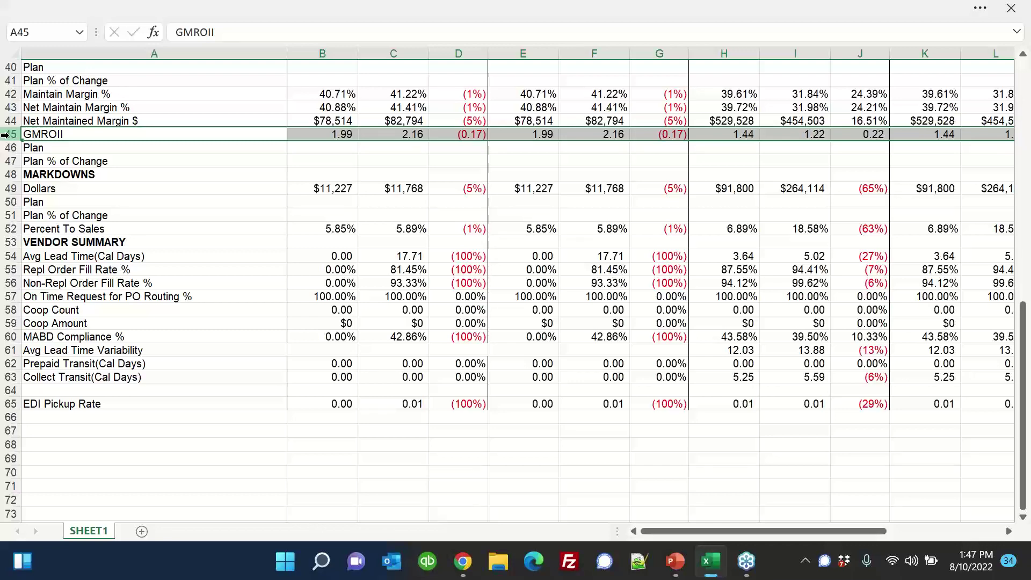
pyautogui.scroll(12, 6, 135)
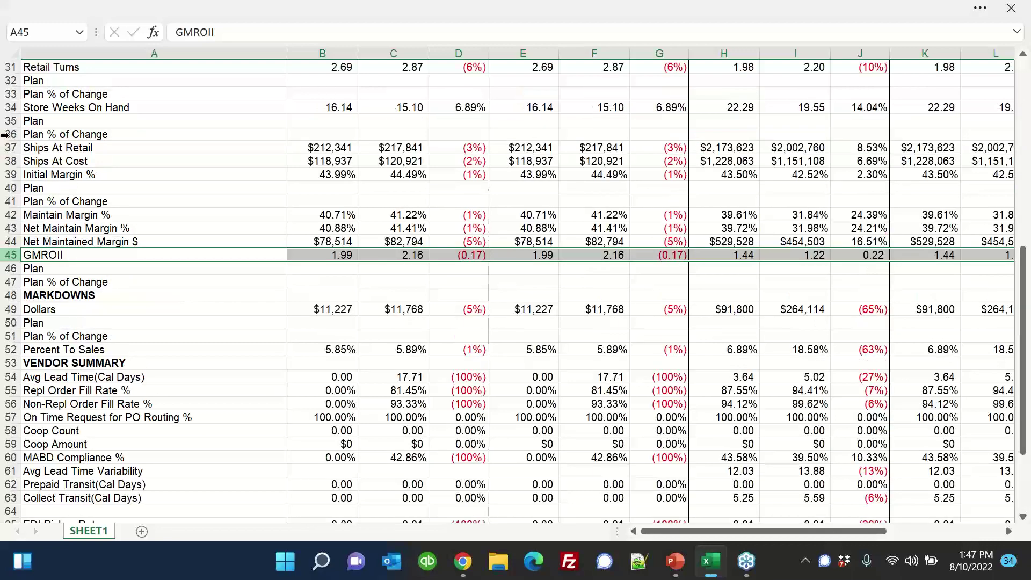
pyautogui.scroll(-10, 7, 135)
pyautogui.click(504, 258)
pyautogui.click(505, 259)
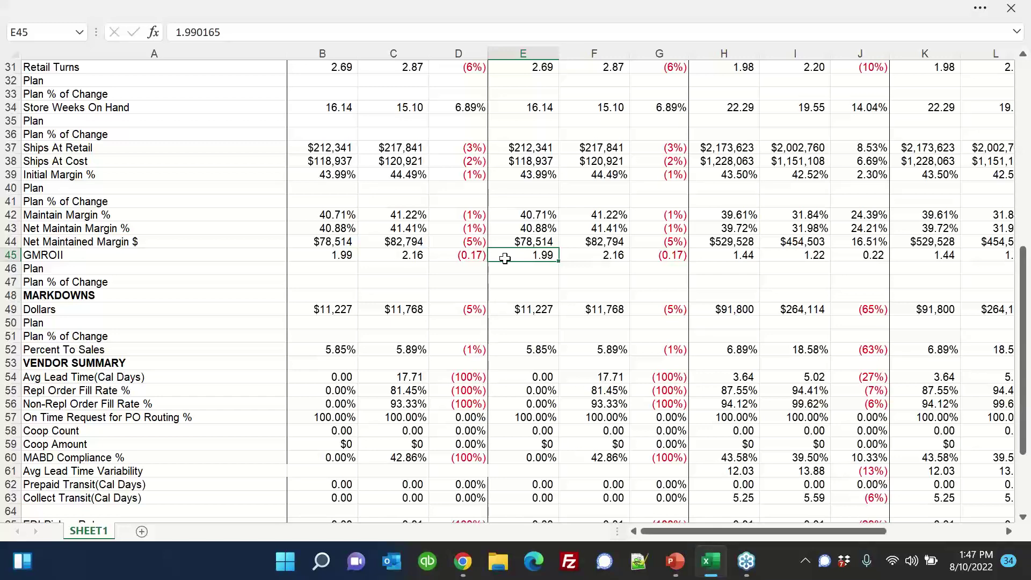
# - Examine the Cost Dollar Inventory row against the GMROII value in cell E45
pyautogui.scroll(2, 505, 258)
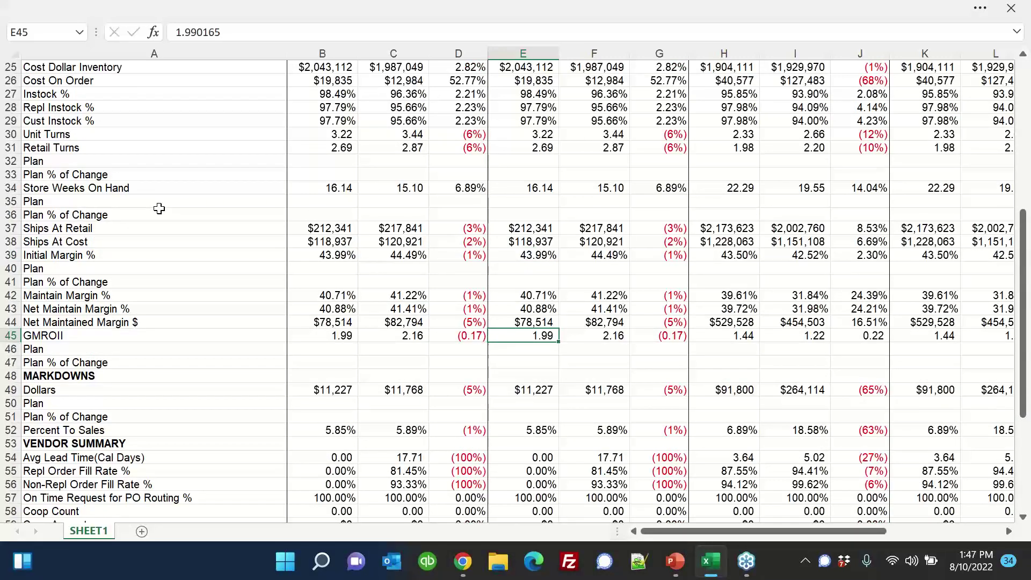
pyautogui.scroll(1, 159, 209)
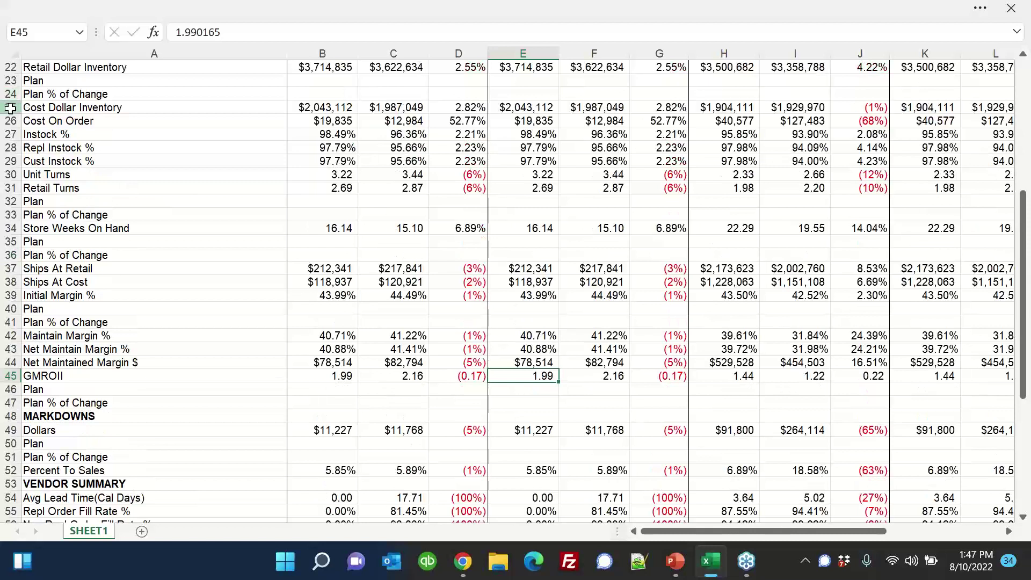
pyautogui.click(10, 108)
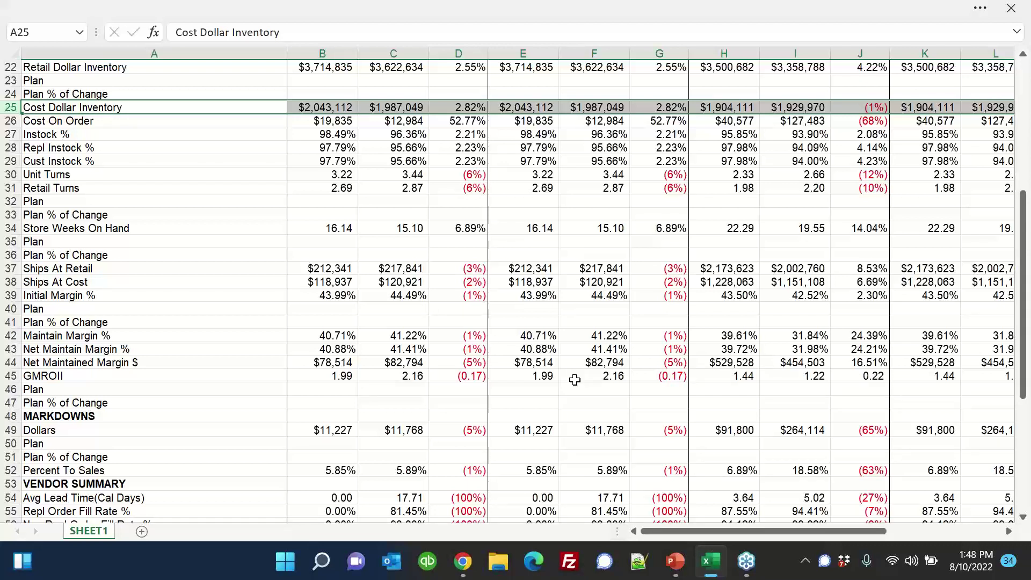
pyautogui.scroll(-6, 575, 380)
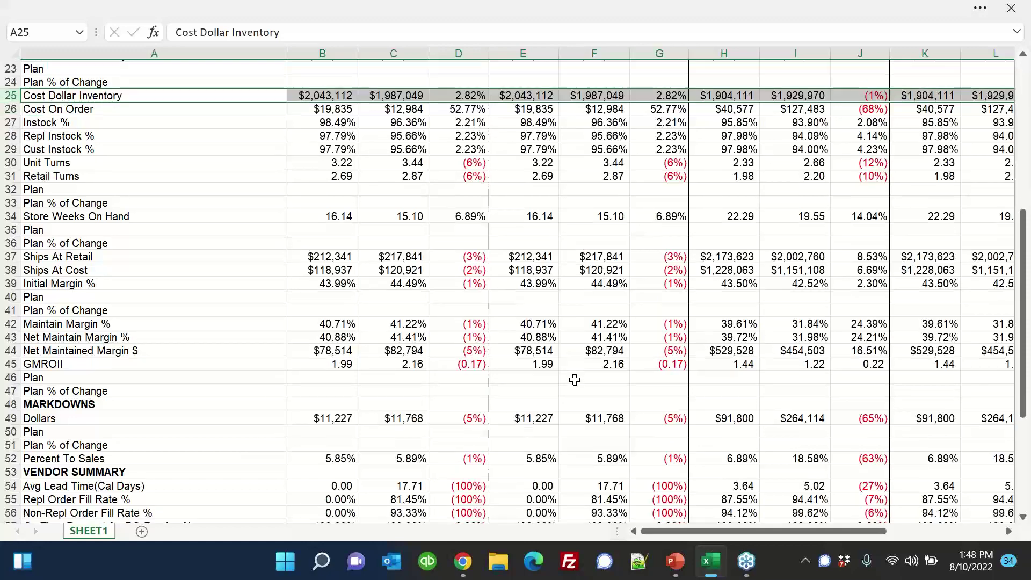
pyautogui.scroll(6, 574, 380)
pyautogui.scroll(-6, 575, 380)
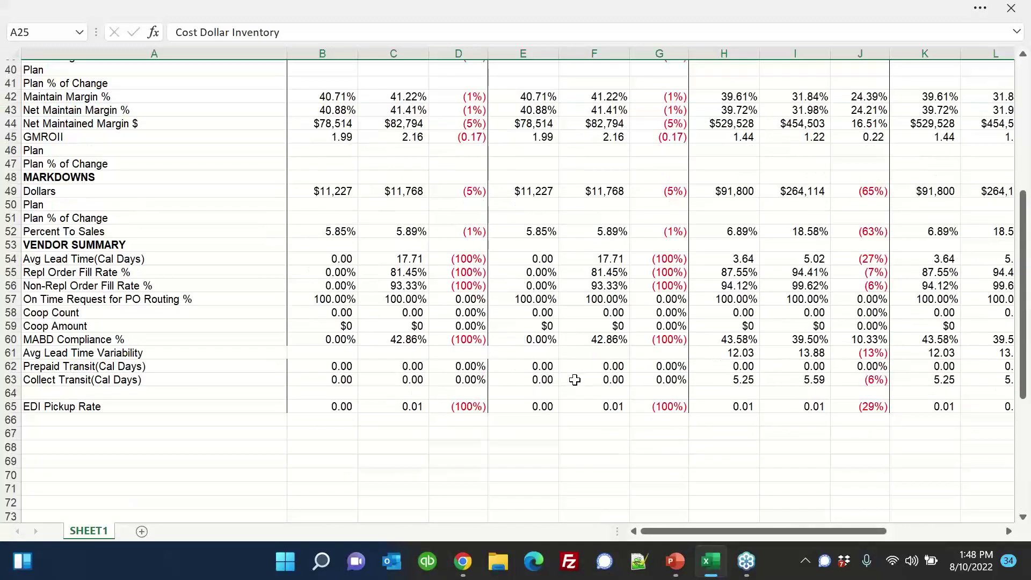
pyautogui.scroll(2, 575, 379)
pyautogui.scroll(-1, 574, 380)
pyautogui.click(516, 177)
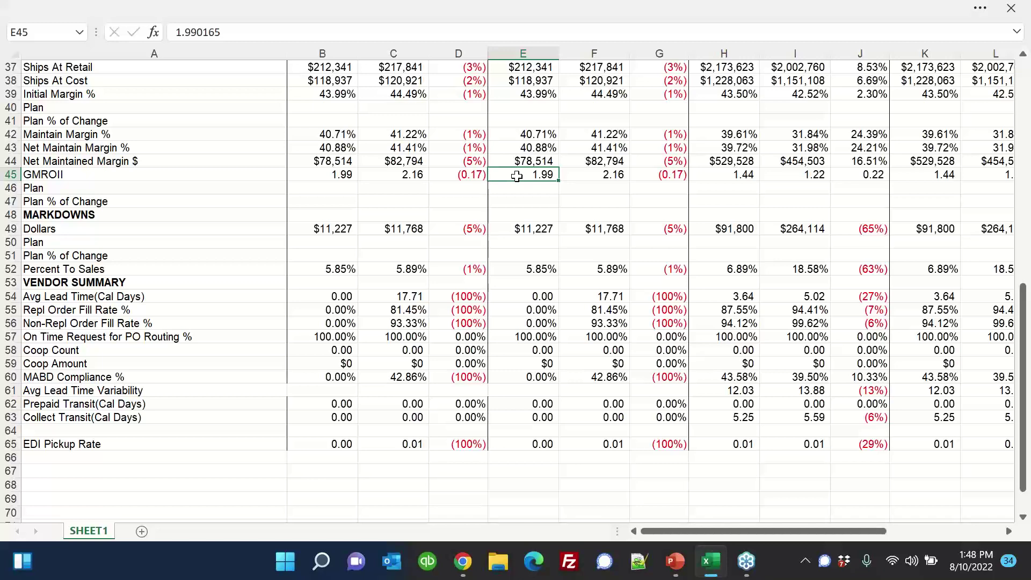
pyautogui.scroll(4, 516, 176)
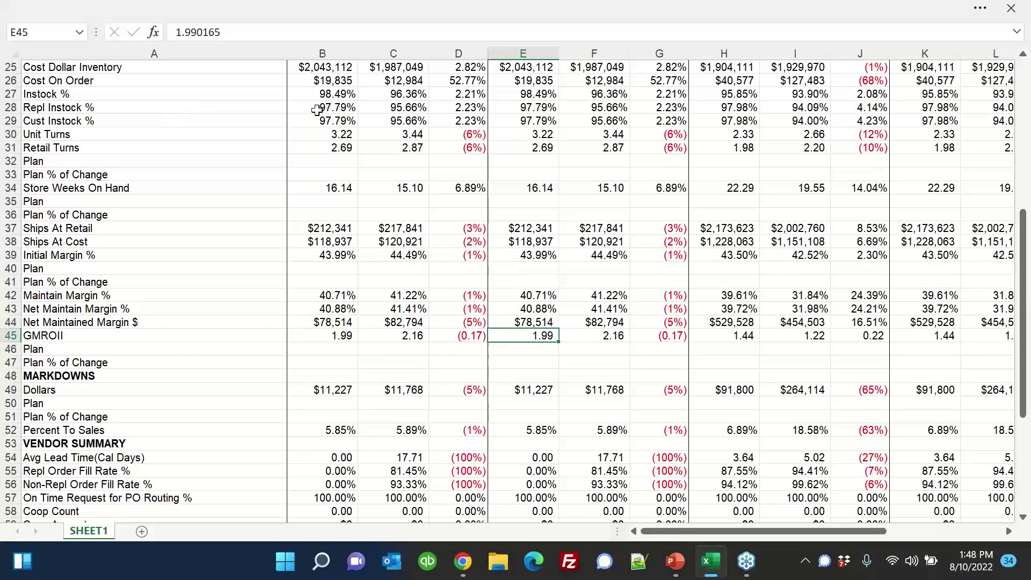
# - Set the Repl Instock % value in cell H28 to 50%
pyautogui.click(725, 110)
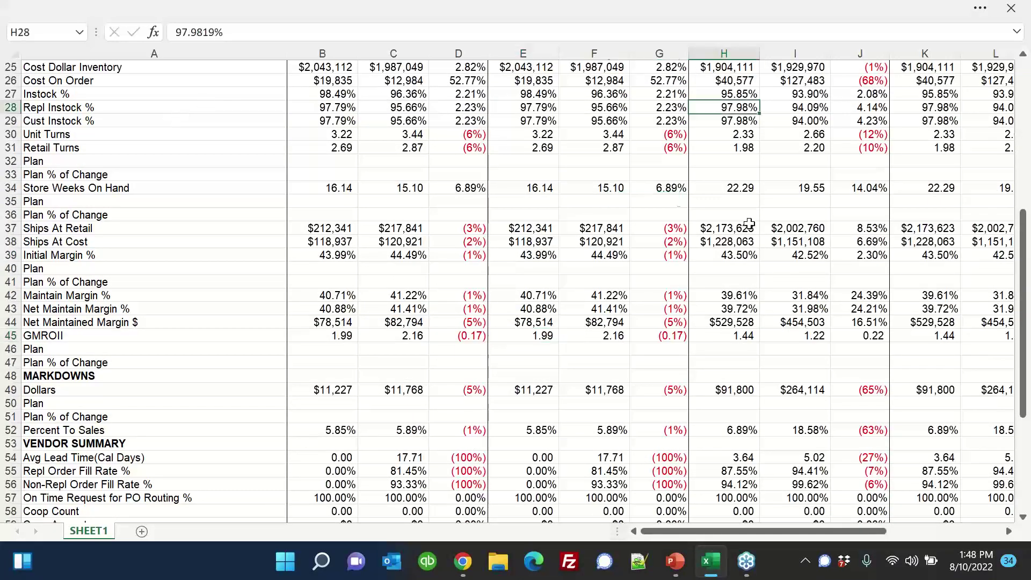
pyautogui.scroll(2, 8, 186)
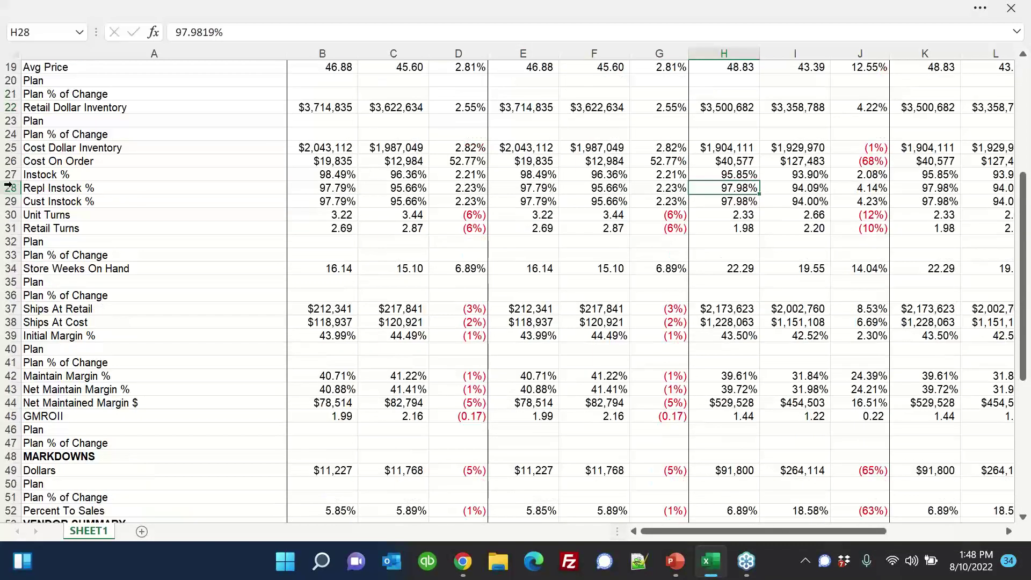
pyautogui.click(8, 187)
pyautogui.click(706, 186)
pyautogui.write('500')
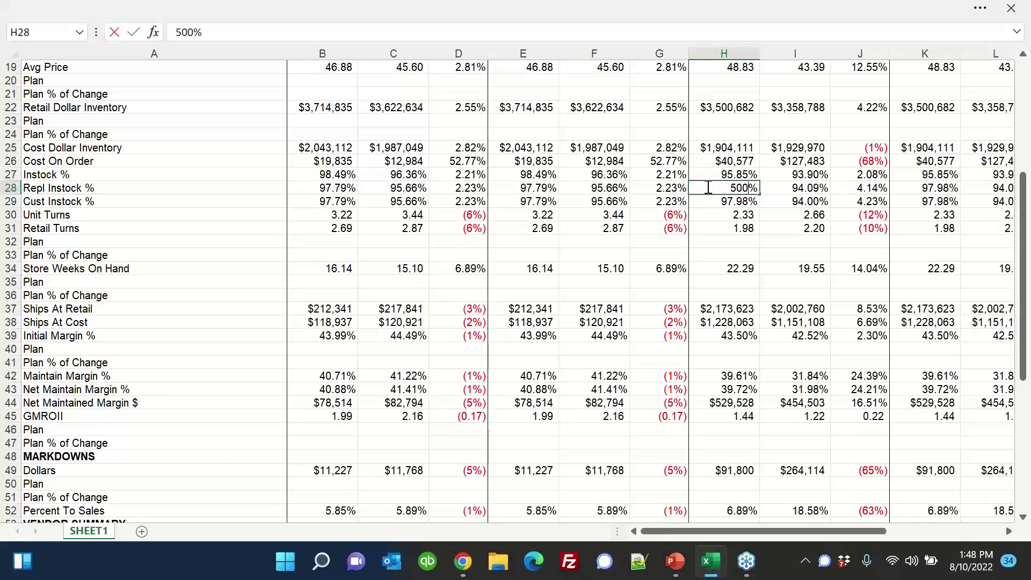
pyautogui.press('Return')
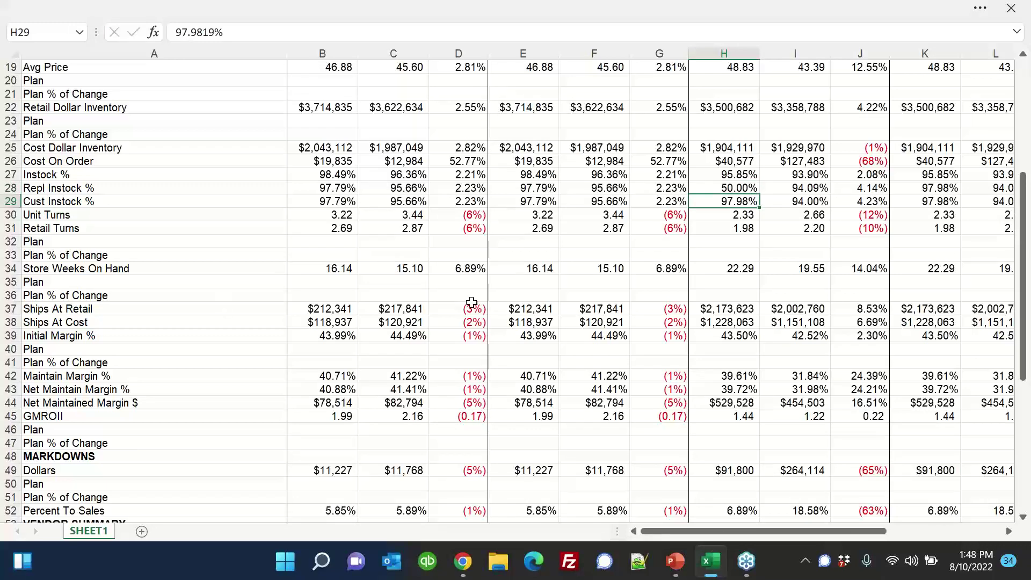
# - Check the GMROII value in cell E45 and highlight the Cost Dollar Inventory row
pyautogui.scroll(-3, 472, 302)
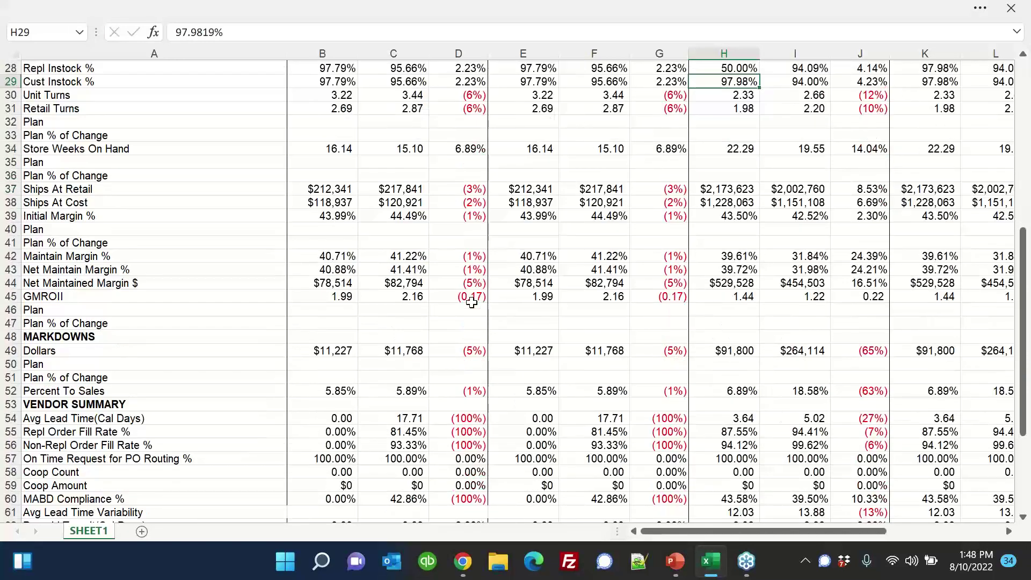
pyautogui.click(530, 300)
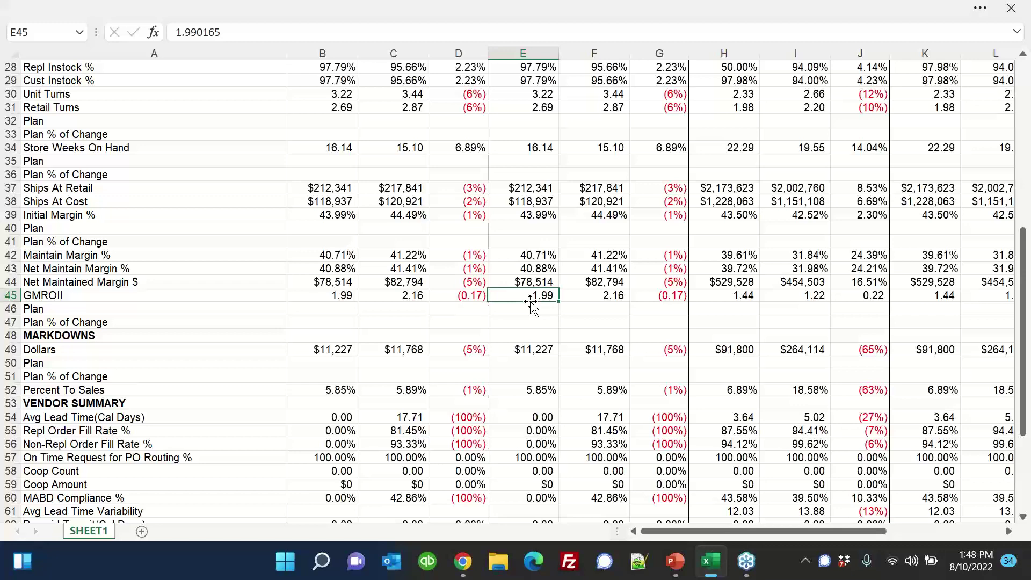
pyautogui.scroll(3, 530, 304)
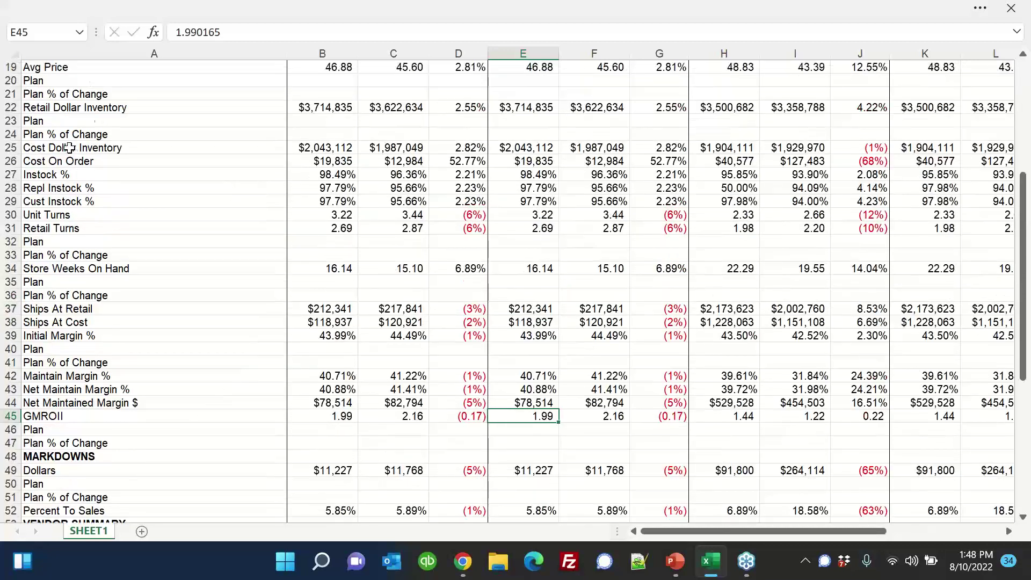
pyautogui.click(10, 147)
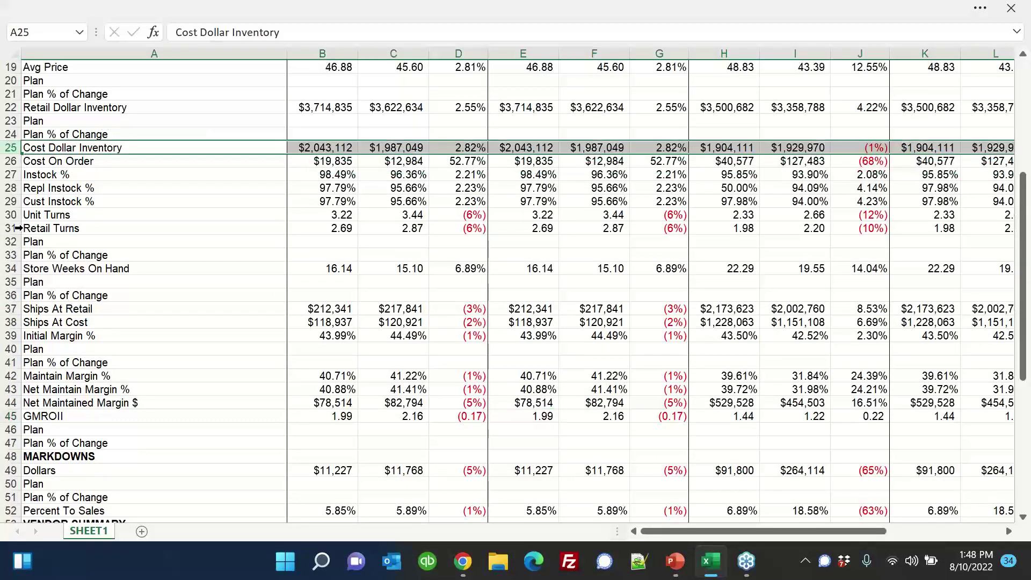
# - Examine the Store Weeks On Hand row and its value in cell H34, and highlight the GMROII row
pyautogui.click(10, 267)
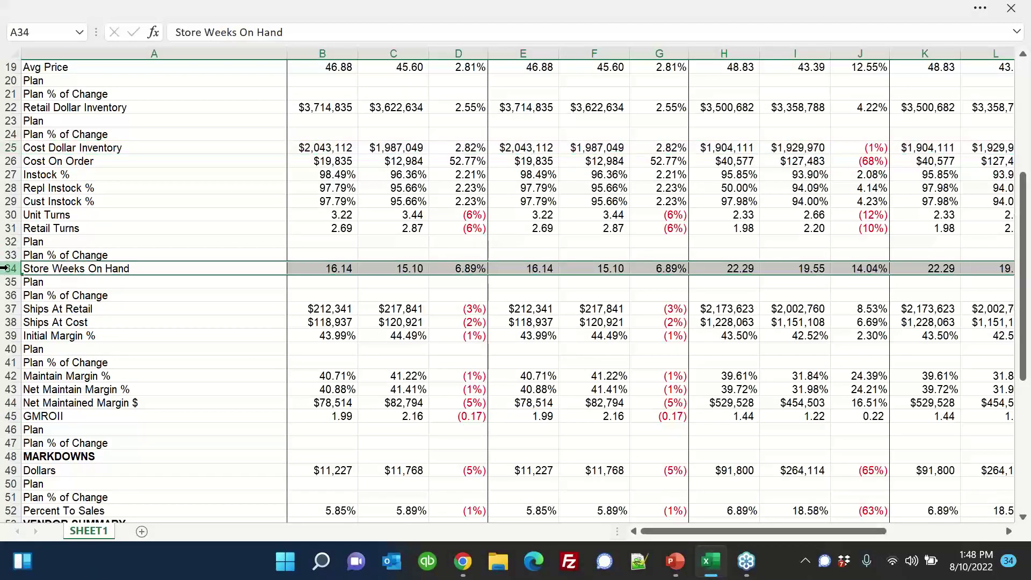
pyautogui.click(703, 268)
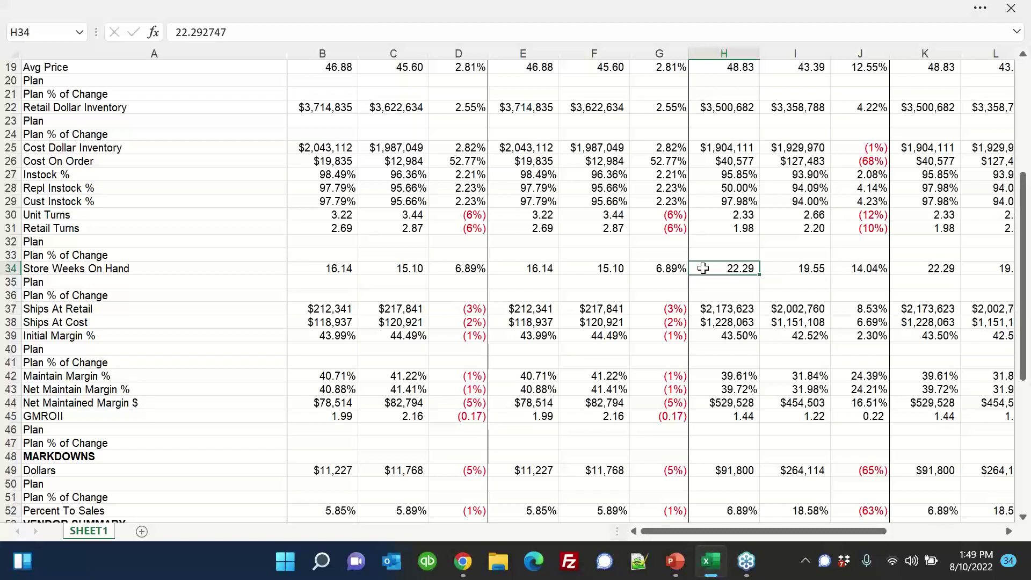
pyautogui.scroll(-2, 29, 340)
pyautogui.click(9, 335)
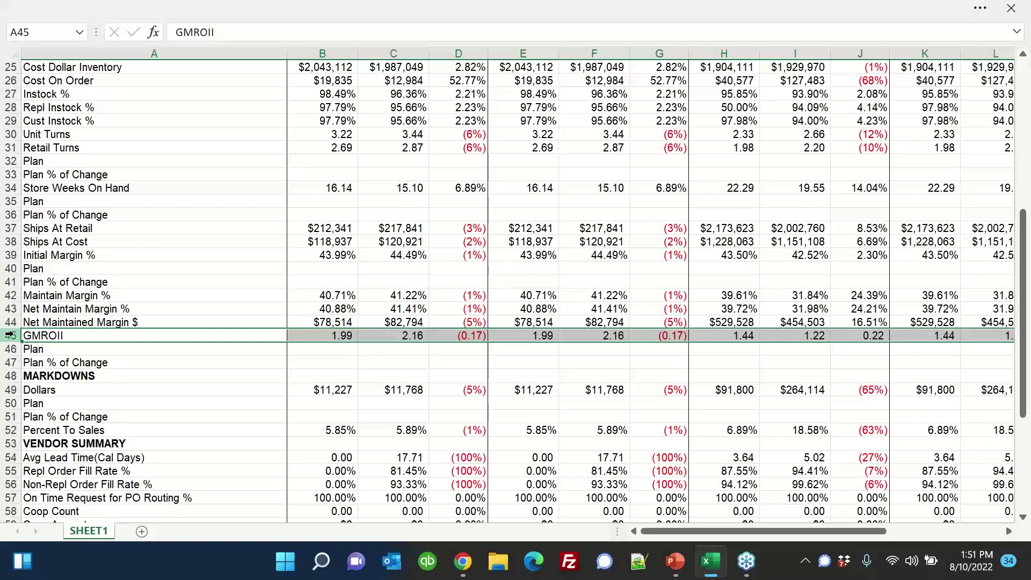
# - Switch to the PowerPoint slide show and advance from the Supplier Scorecard slide to the Asset Efficiency Measures slide
pyautogui.hotkey('alt', 'Tab')
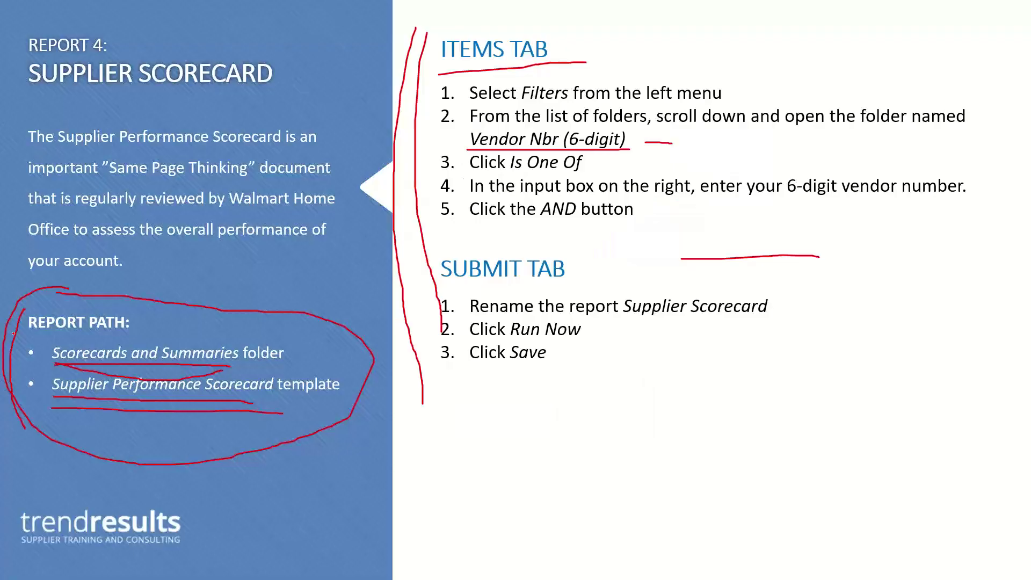
pyautogui.press('Right')
pyautogui.press('Right')
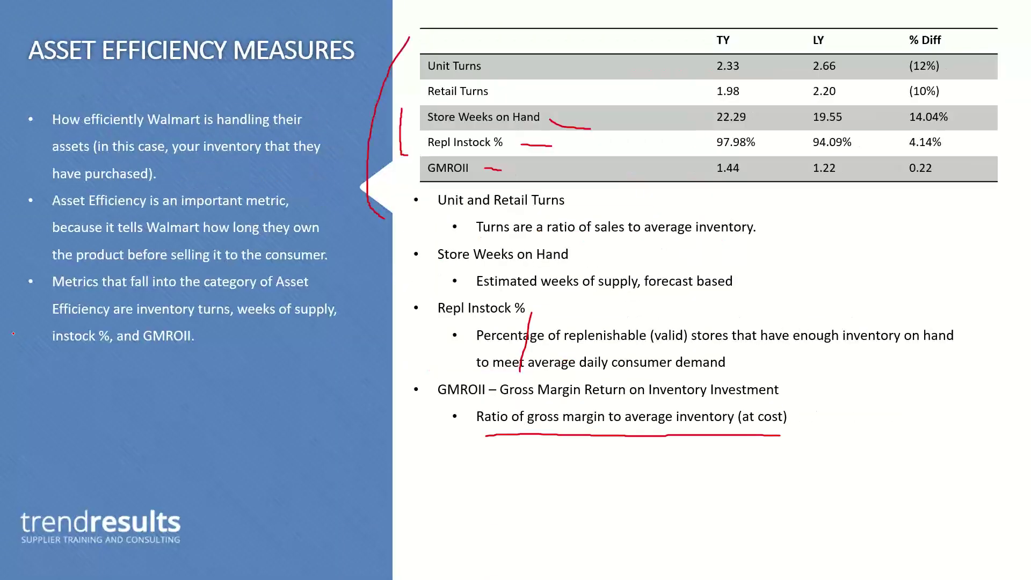